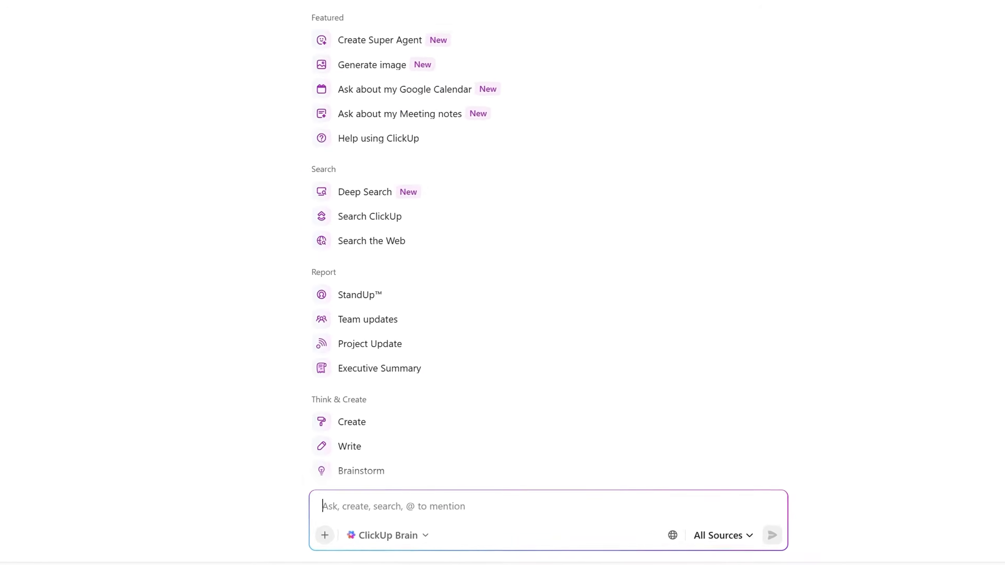
Step: Ask ClickUp Brain 'How could I handle call to actions (CTA) in a script?'
{"action": "type", "text": "How could I handle call to actions (CTA) in a script?"}
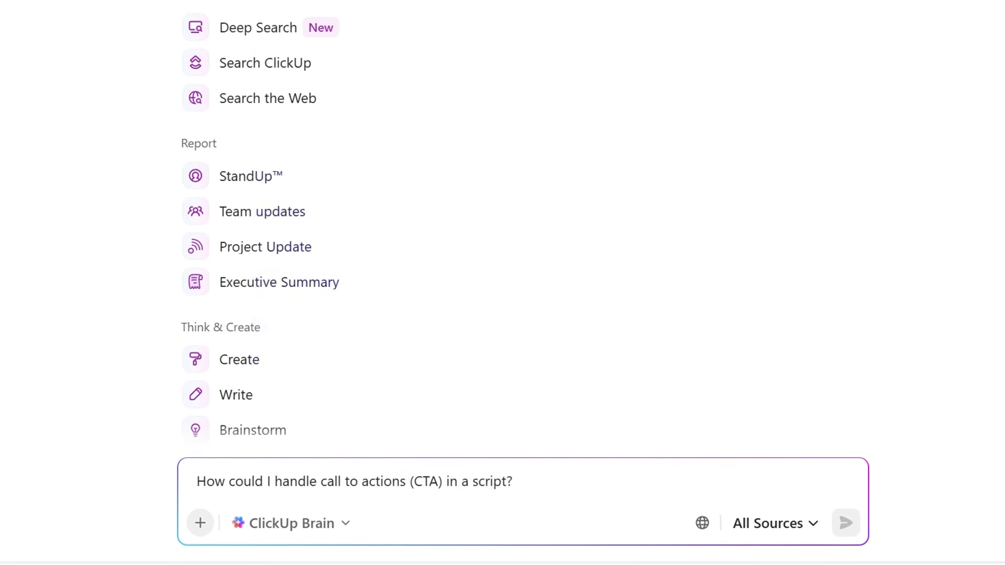
{"action": "key", "text": "Return"}
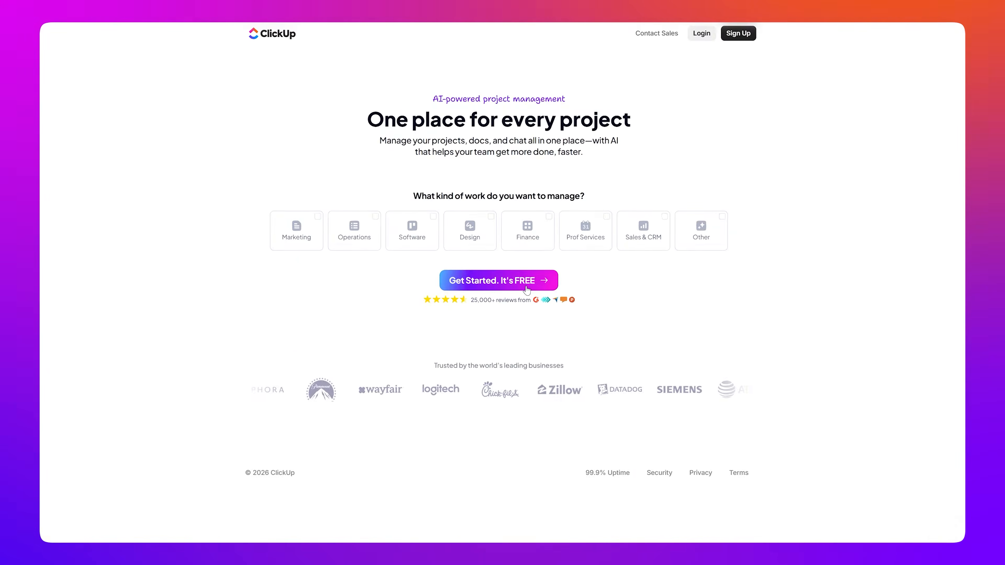
Step: Sign up for a new ClickUp account with email and enter the verification code
{"action": "left_click", "coordinate": [527, 282]}
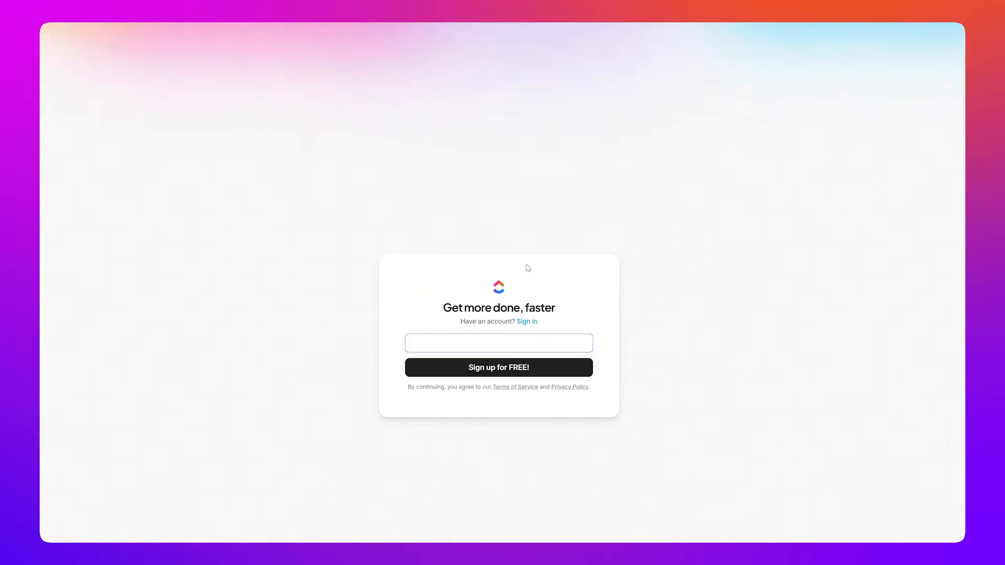
{"action": "left_click", "coordinate": [507, 334]}
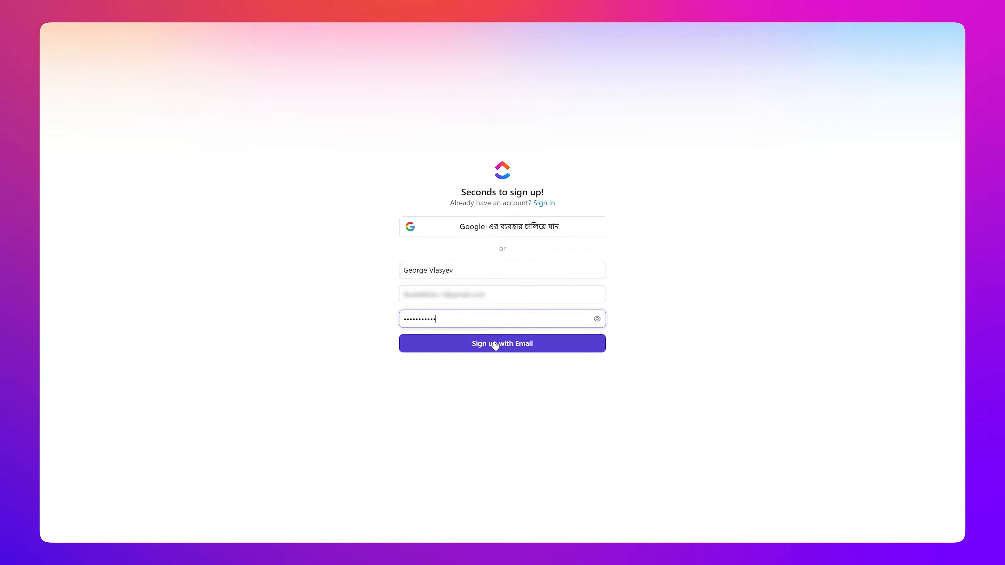
{"action": "left_click", "coordinate": [498, 341]}
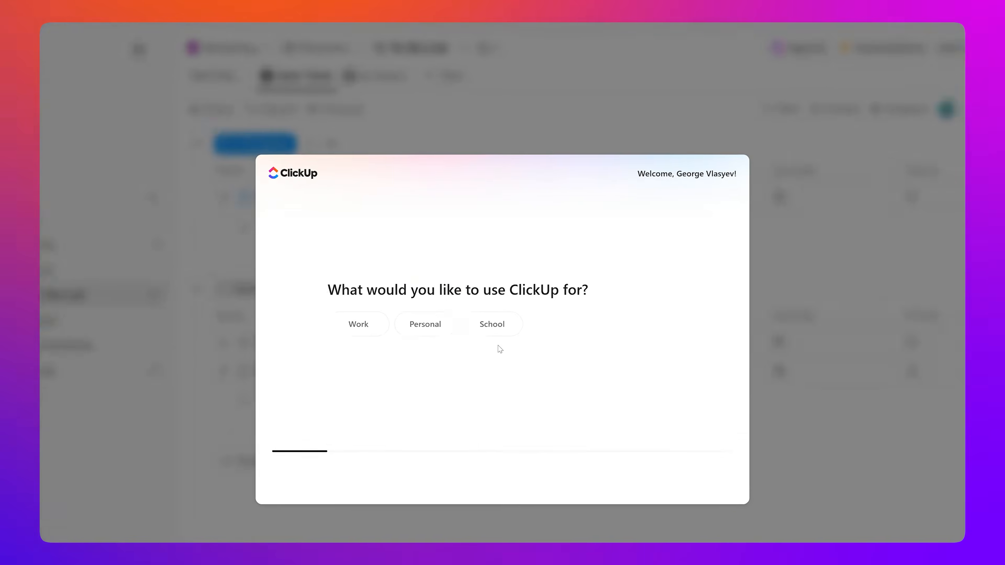
Step: Complete onboarding as Work use managing PMO, skip invites, choose Slack, and dismiss the video
{"action": "left_click", "coordinate": [368, 310]}
{"action": "left_click", "coordinate": [445, 268]}
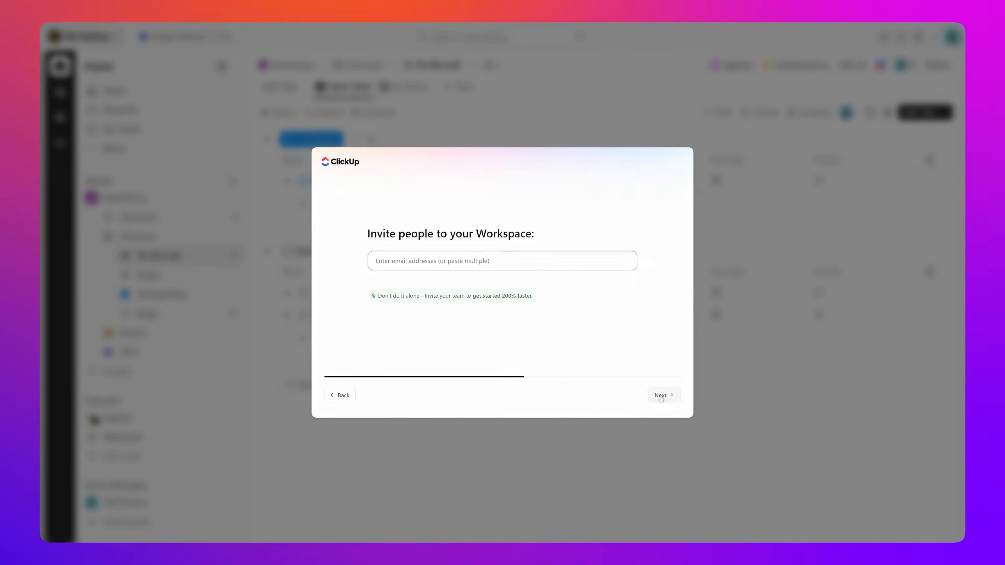
{"action": "left_click", "coordinate": [663, 396]}
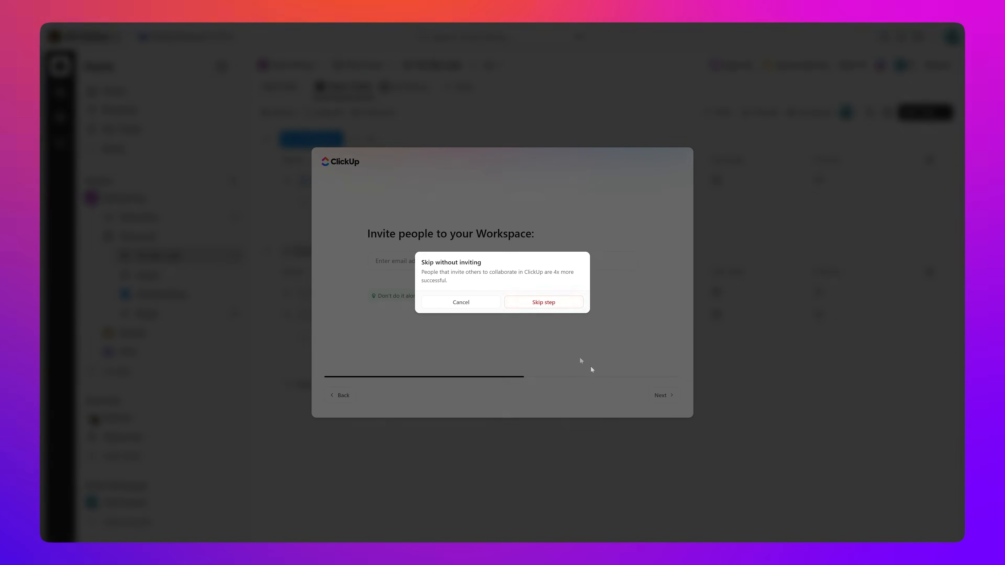
{"action": "left_click", "coordinate": [544, 303]}
{"action": "left_click", "coordinate": [540, 268]}
{"action": "left_click", "coordinate": [660, 393]}
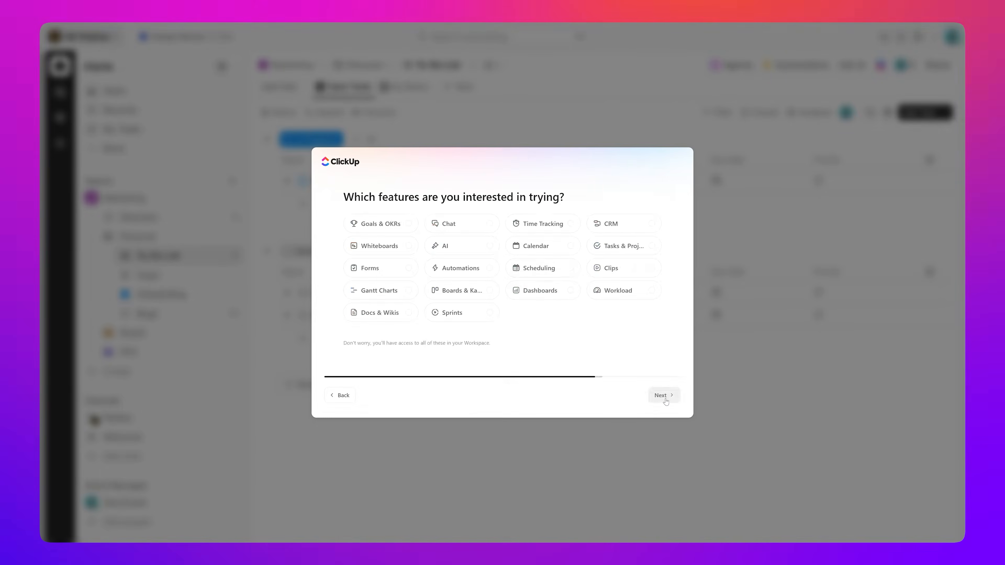
{"action": "left_click", "coordinate": [665, 395]}
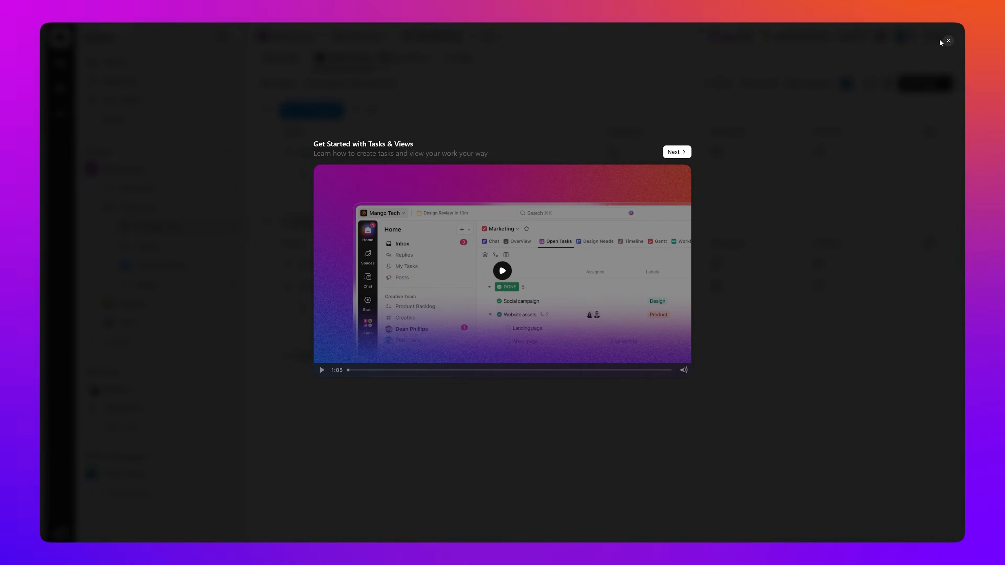
{"action": "left_click", "coordinate": [948, 41]}
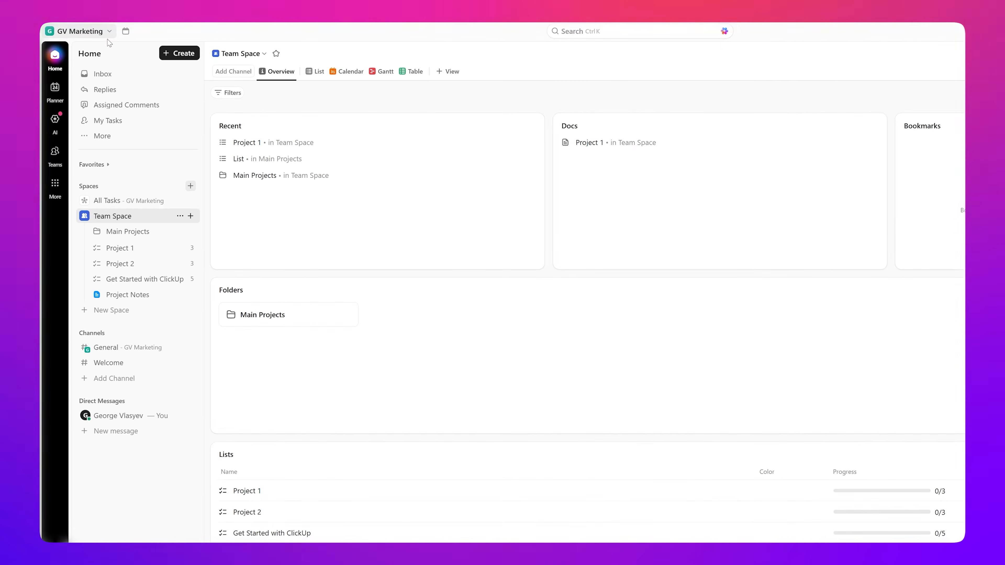
{"action": "left_click", "coordinate": [109, 31]}
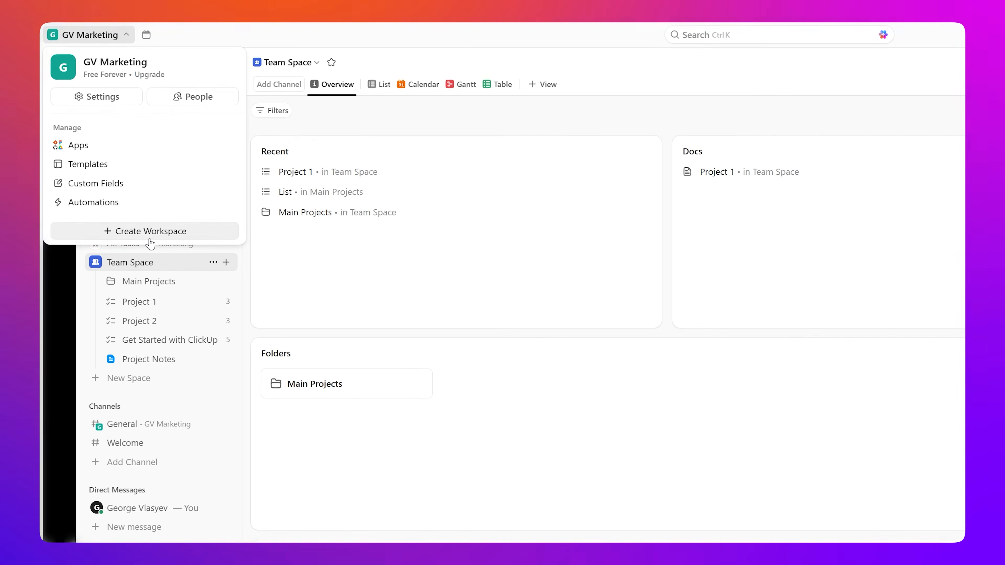
{"action": "left_click", "coordinate": [351, 341]}
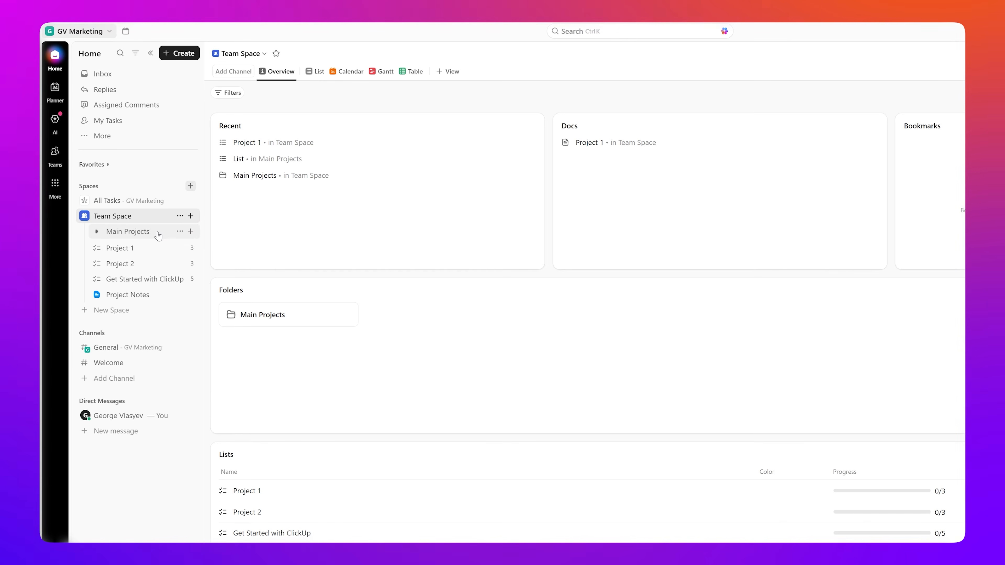
Step: Open the Project 1 list and view Task 1's details
{"action": "left_click", "coordinate": [143, 252]}
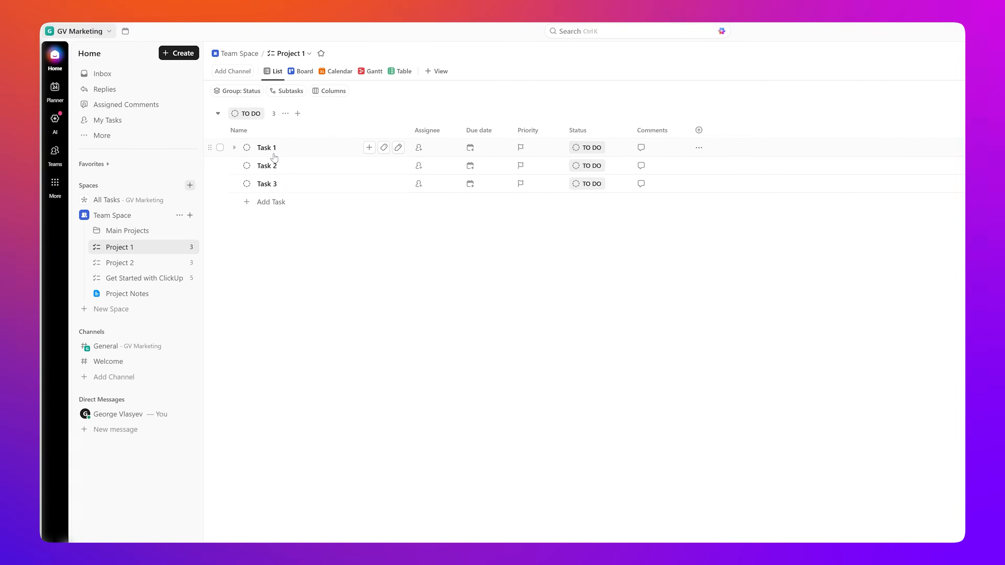
{"action": "left_click", "coordinate": [267, 148]}
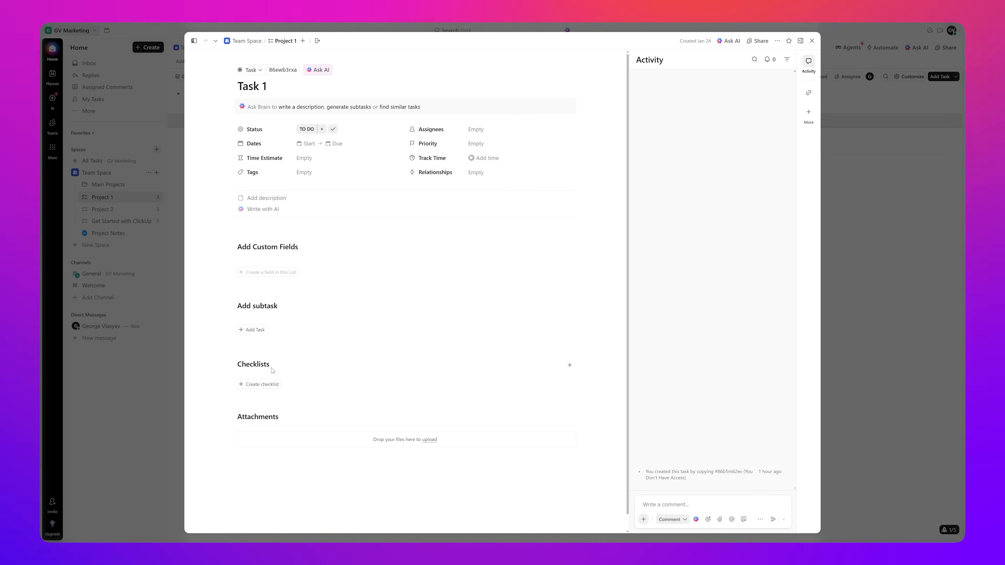
Step: Close Task 1's detail view to return to the Project 1 list
{"action": "left_click", "coordinate": [812, 40]}
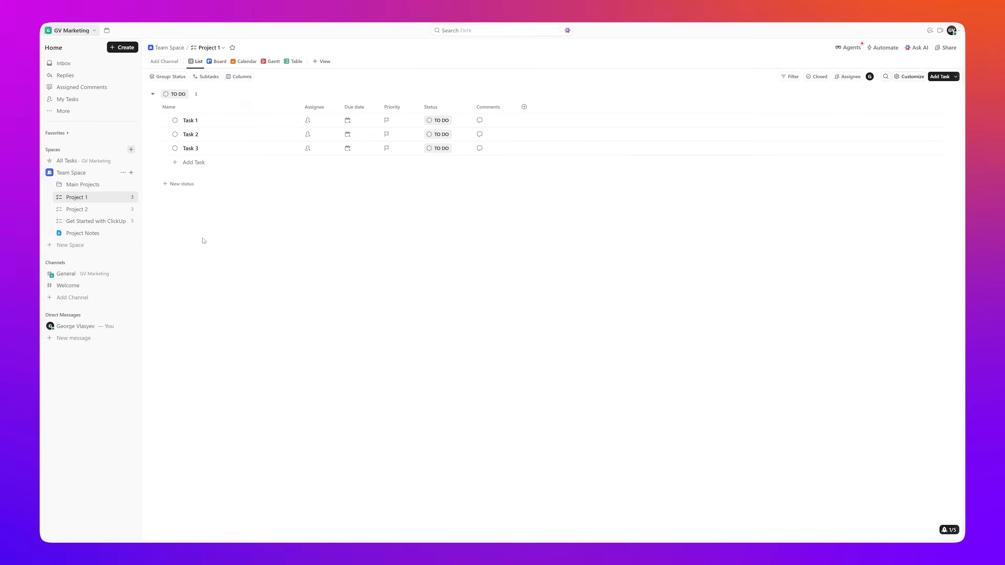
Step: Create the 'Project Management' space with a project-management description and the Project Management preset
{"action": "left_click", "coordinate": [97, 245]}
{"action": "type", "text": "Project Management"}
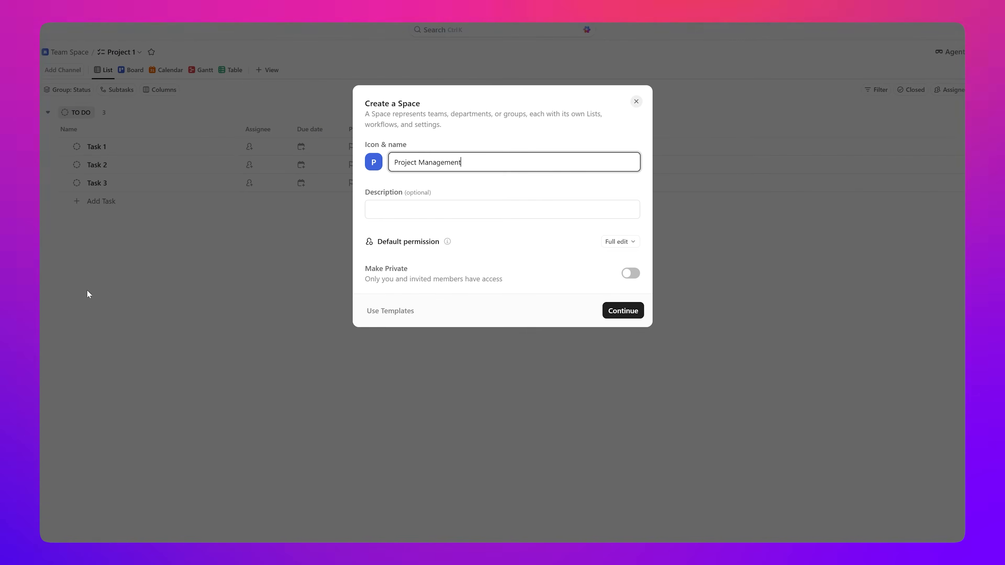
{"action": "left_click", "coordinate": [543, 204]}
{"action": "type", "text": "This is the space for all our project management needs, discussions, and directives."}
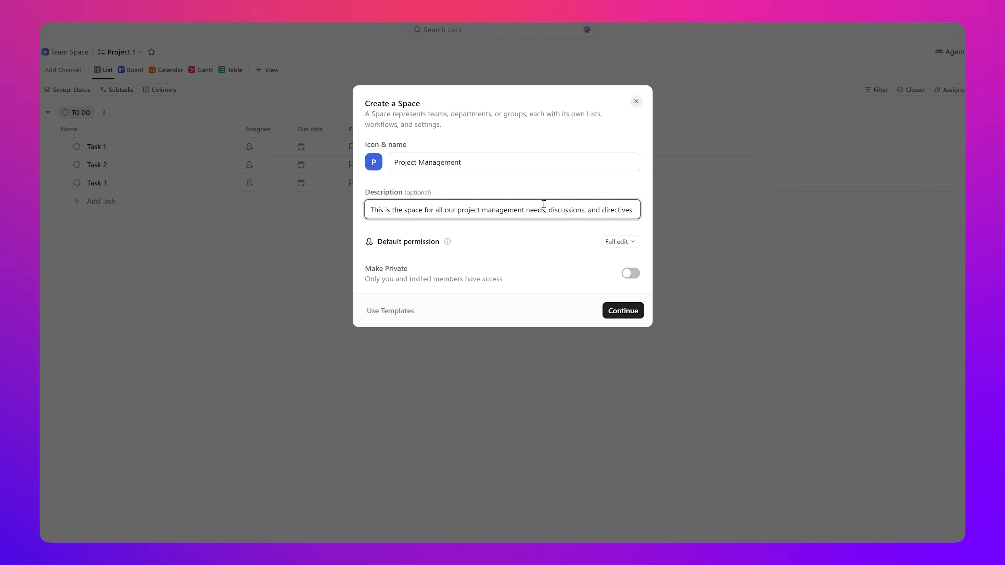
{"action": "left_click", "coordinate": [625, 310]}
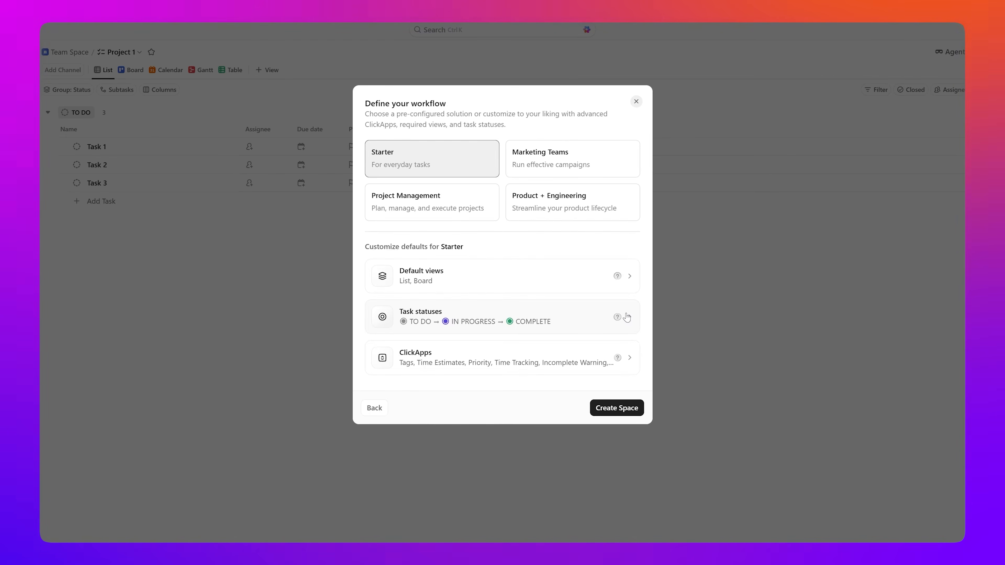
{"action": "left_click", "coordinate": [450, 213]}
{"action": "left_click", "coordinate": [613, 408]}
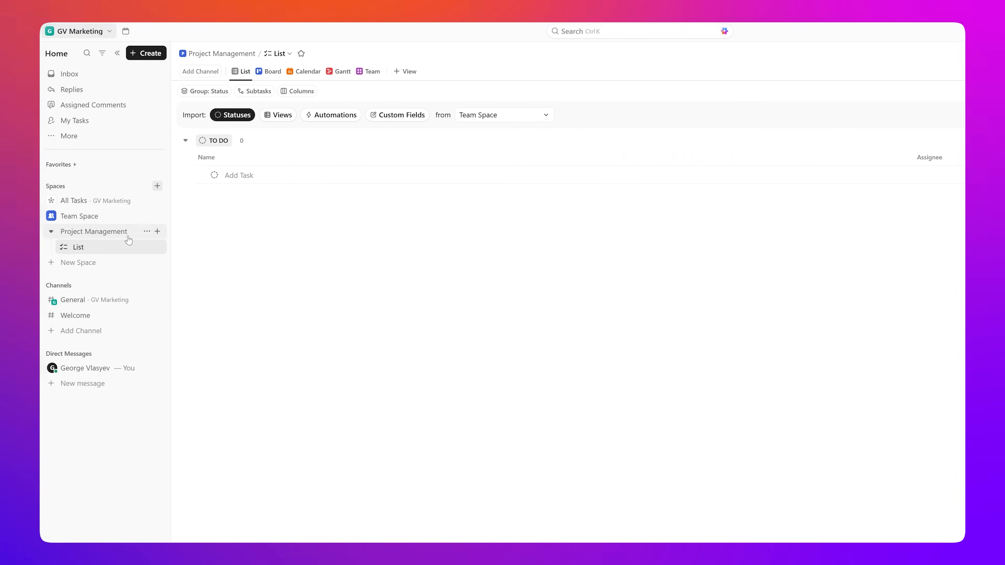
Step: Add a list named 'Brainstorming and Outreach' to the Project Management space
{"action": "left_click", "coordinate": [157, 232]}
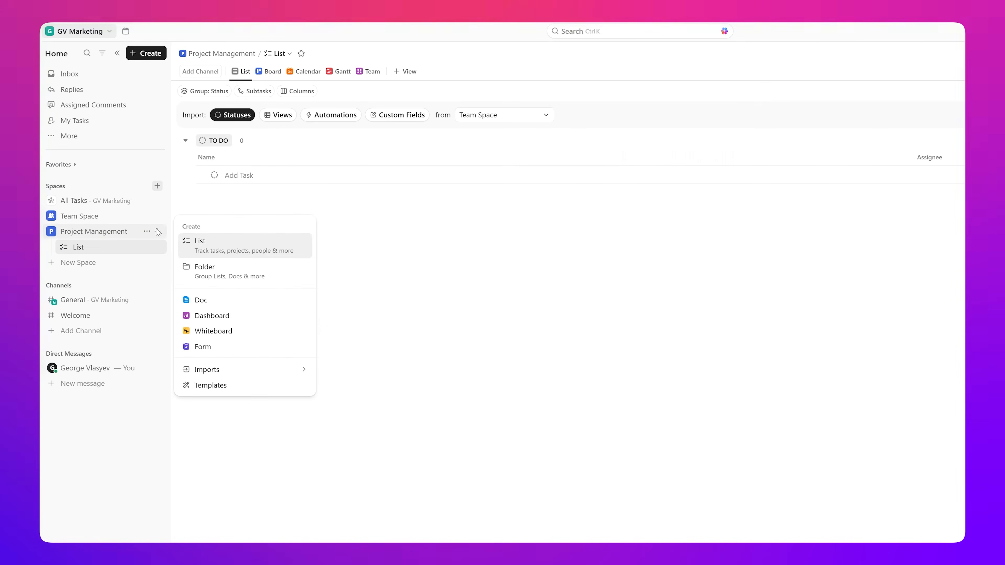
{"action": "left_click", "coordinate": [217, 244]}
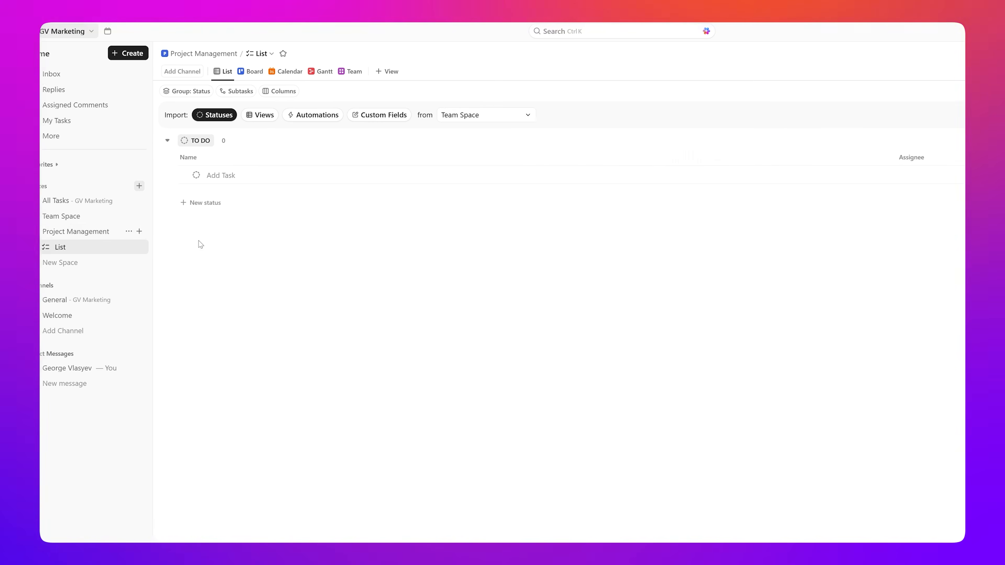
{"action": "type", "text": "Brainstorming and Outreach"}
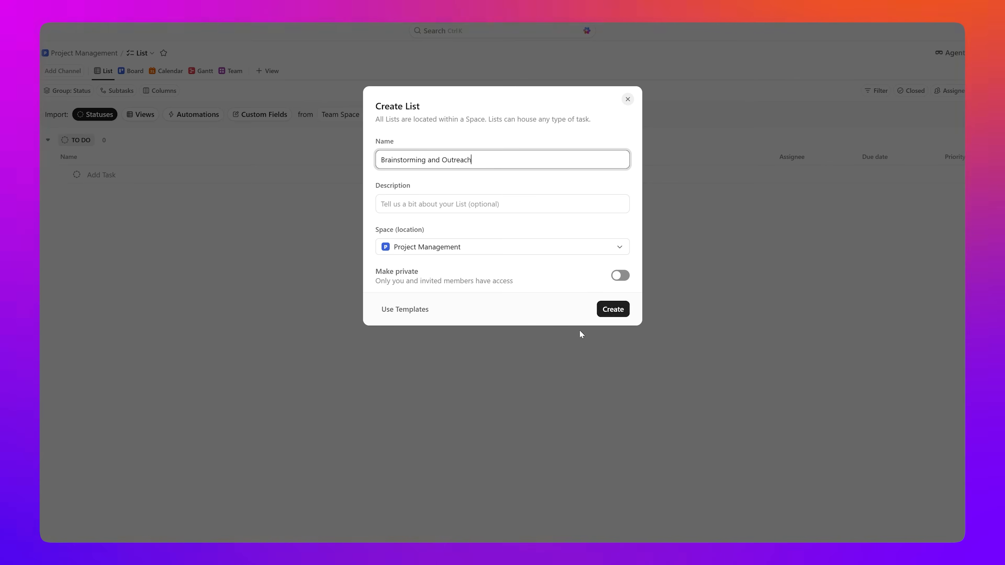
{"action": "left_click", "coordinate": [612, 315]}
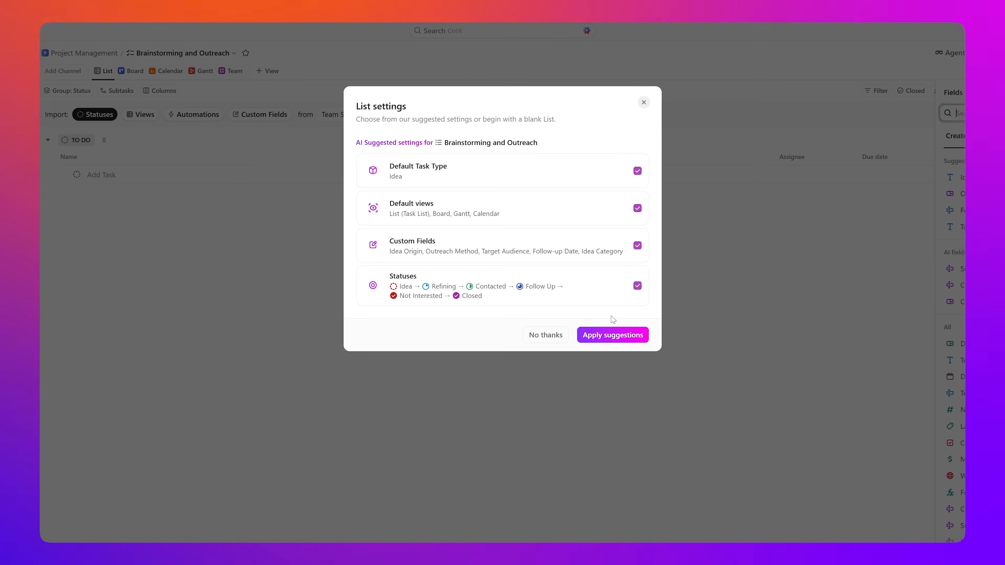
Step: Apply the suggested statuses and fields, then rename List to 'Website Redesign Project'
{"action": "left_click", "coordinate": [613, 336]}
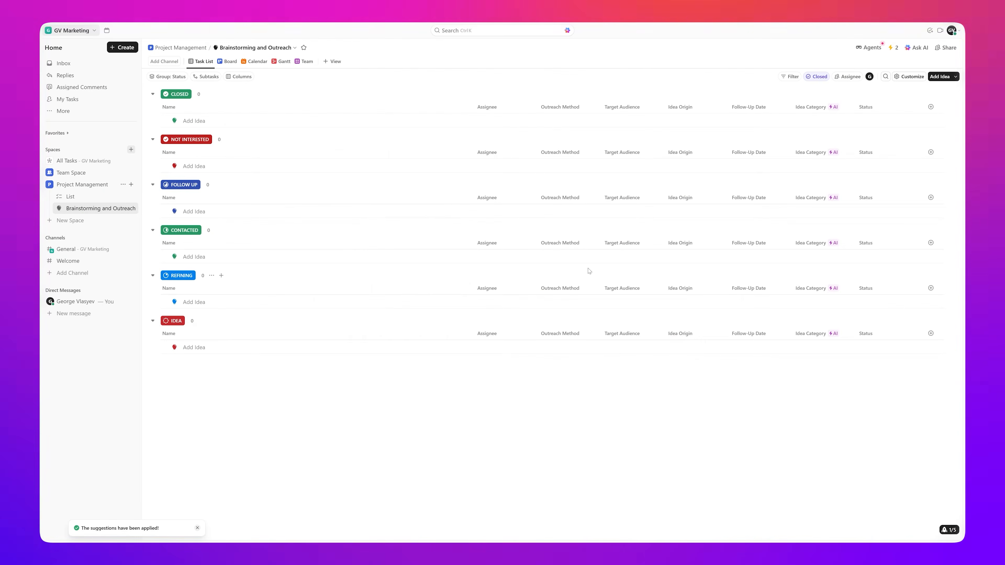
{"action": "key", "text": "ctrl+plus"}
{"action": "key", "text": "ctrl+plus"}
{"action": "left_click", "coordinate": [147, 246]}
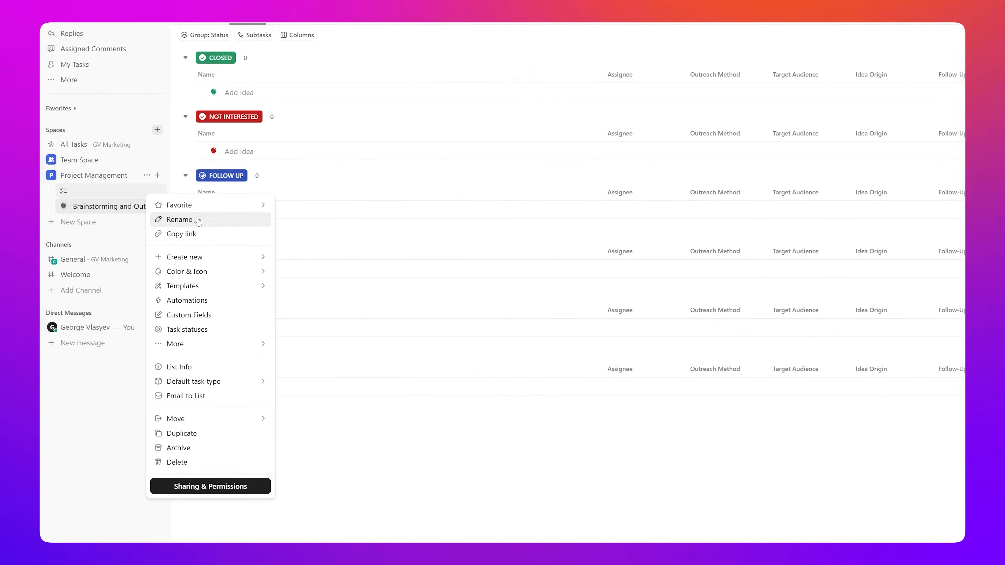
{"action": "left_click", "coordinate": [199, 220]}
{"action": "key", "text": "BackSpace"}
{"action": "key", "text": "BackSpace"}
{"action": "type", "text": "Website Redesign Project"}
{"action": "key", "text": "Return"}
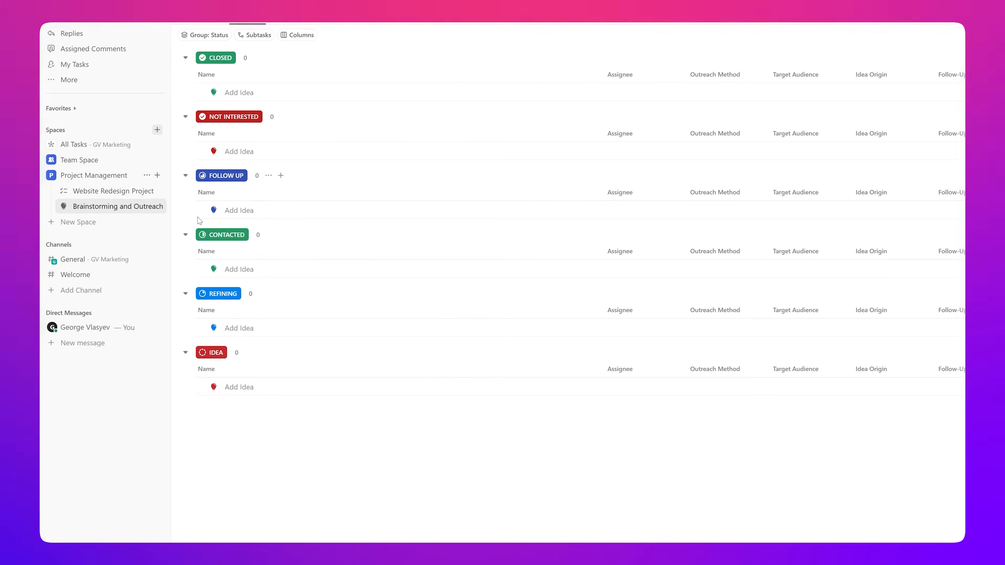
{"action": "key", "text": "ctrl+minus"}
{"action": "key", "text": "ctrl+minus"}
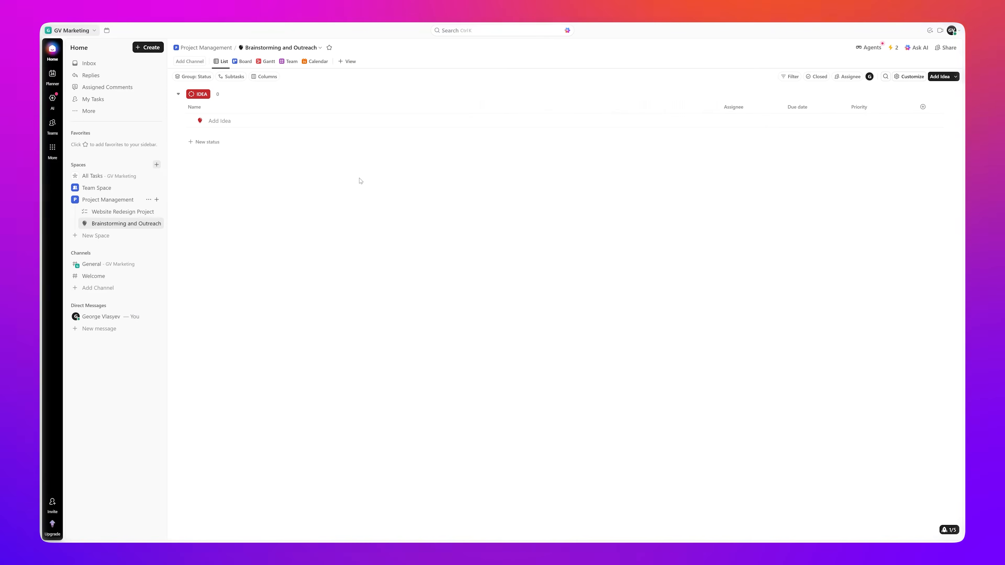
Step: Review the GV Marketing workspace members and the second member's role options
{"action": "left_click", "coordinate": [95, 32]}
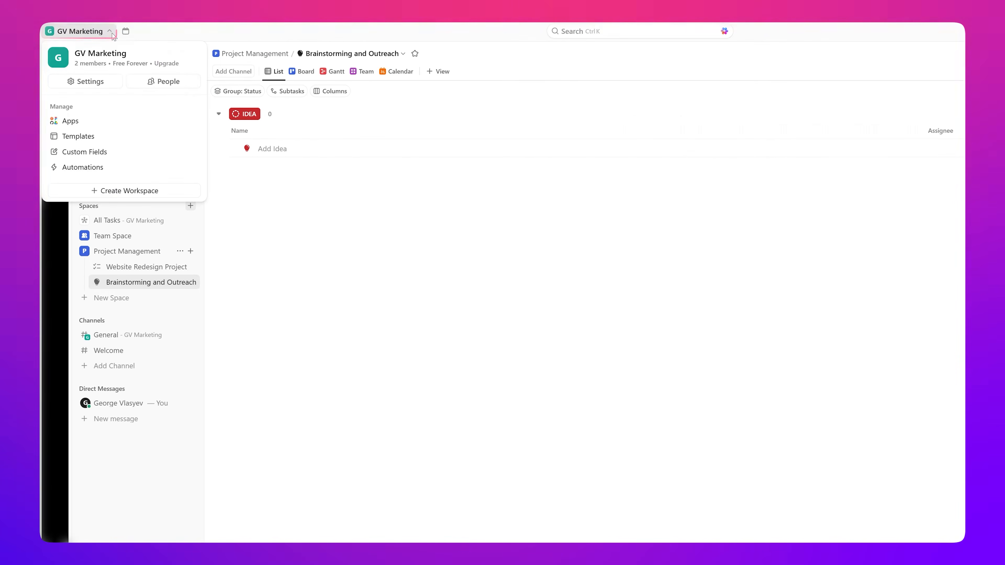
{"action": "left_click", "coordinate": [160, 88]}
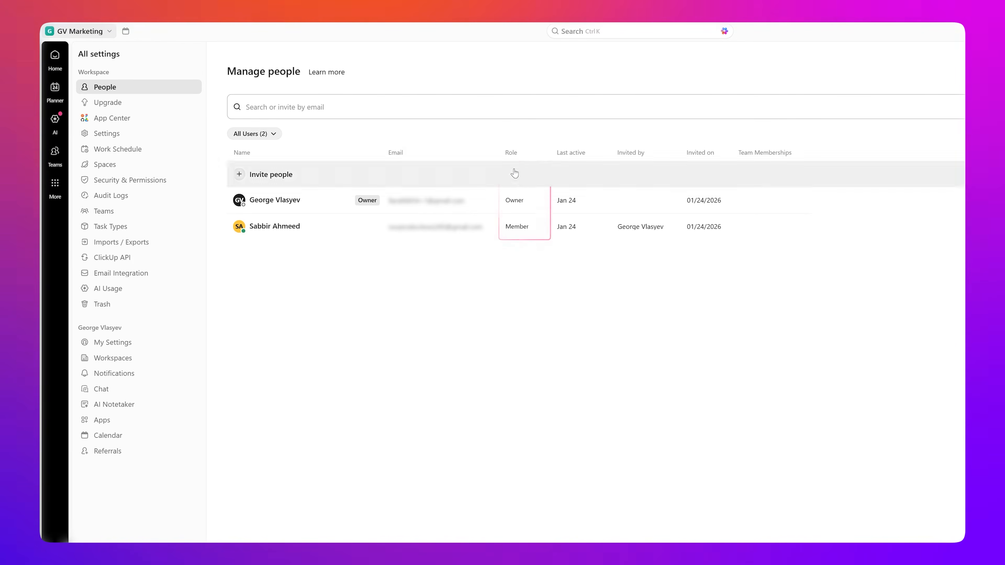
{"action": "left_click", "coordinate": [535, 235]}
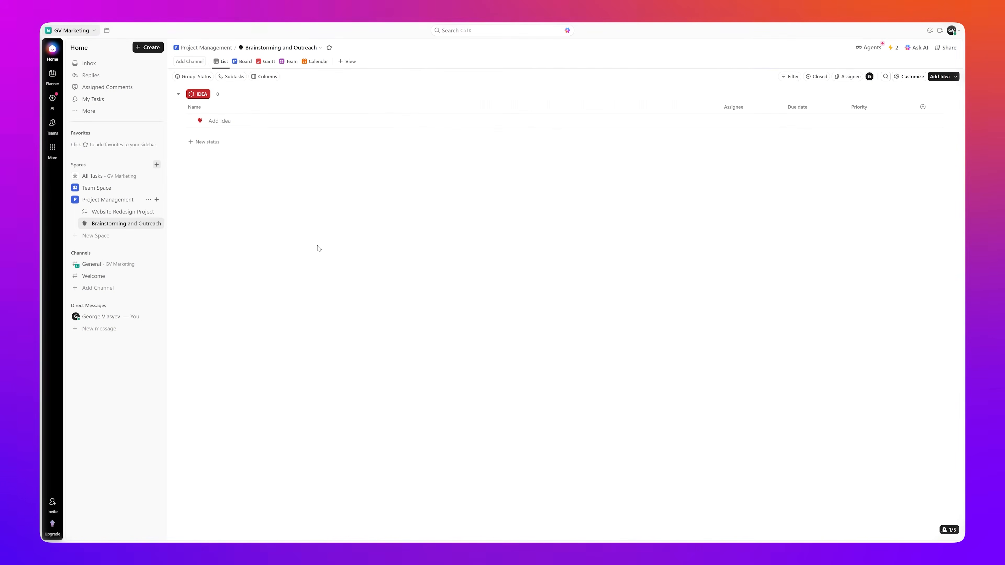
Step: Open Sharing & Permissions for the Brainstorming and Outreach list
{"action": "mouse_move", "coordinate": [121, 224]}
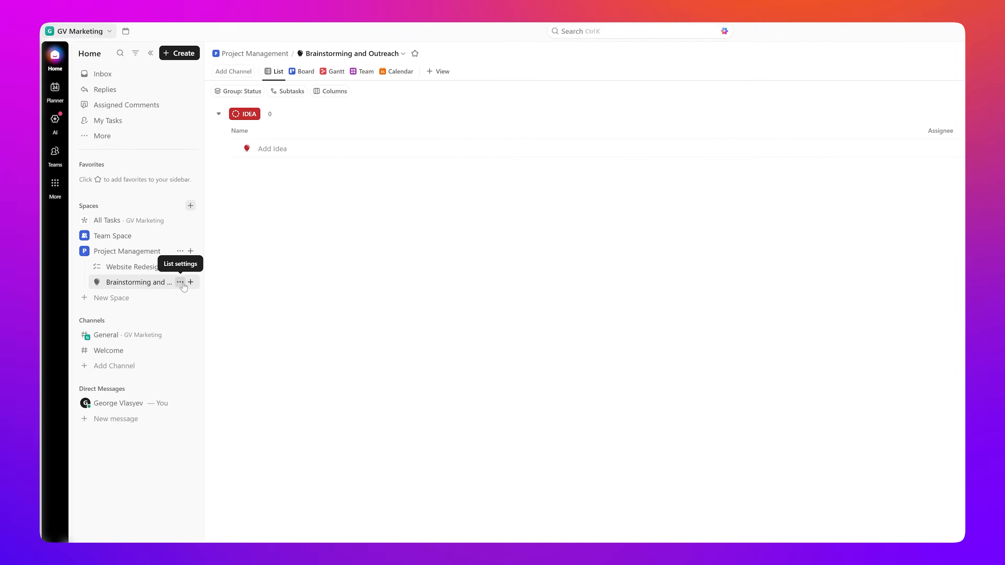
{"action": "left_click", "coordinate": [180, 282]}
{"action": "scroll", "coordinate": [205, 301], "scroll_direction": "down", "scroll_amount": 4}
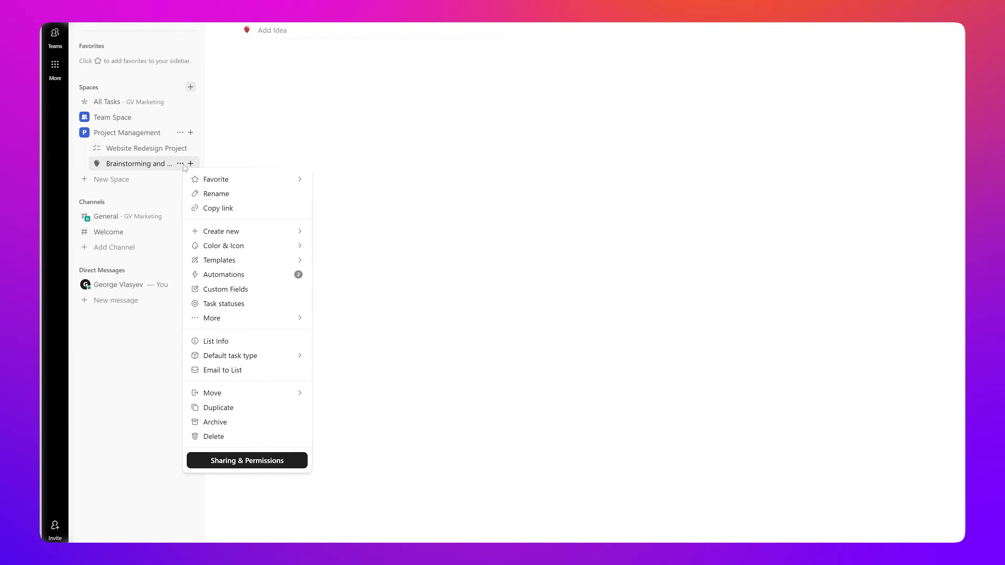
{"action": "left_click", "coordinate": [242, 427]}
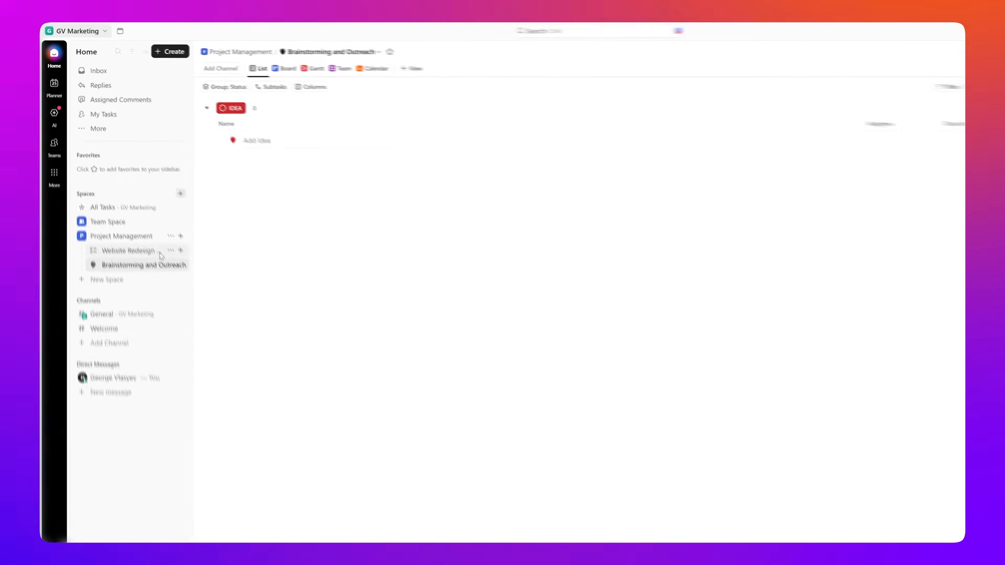
Step: Add 'Design homepage layout.' to Website Redesign Project's To Do group and open its details
{"action": "left_click", "coordinate": [148, 253]}
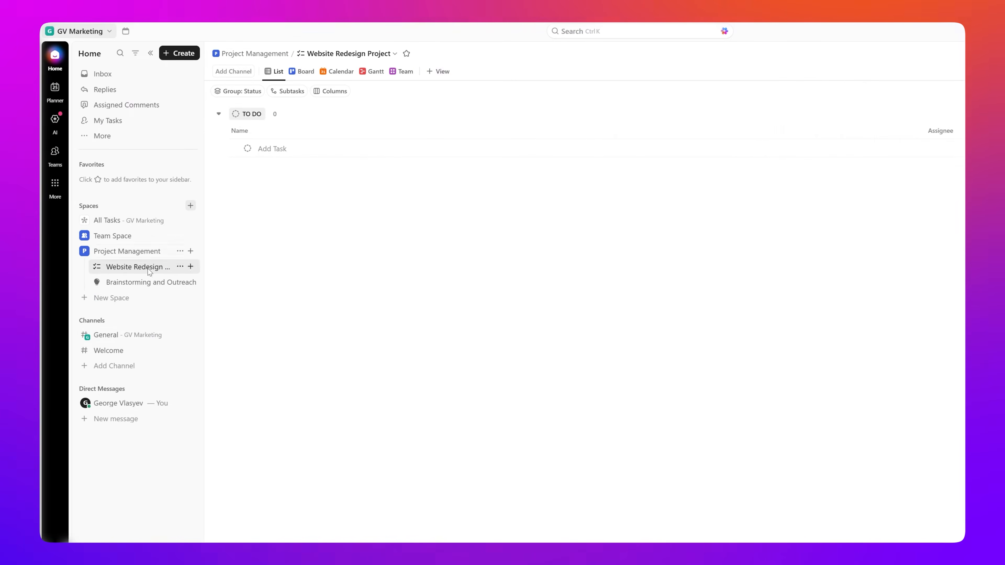
{"action": "left_click", "coordinate": [428, 147]}
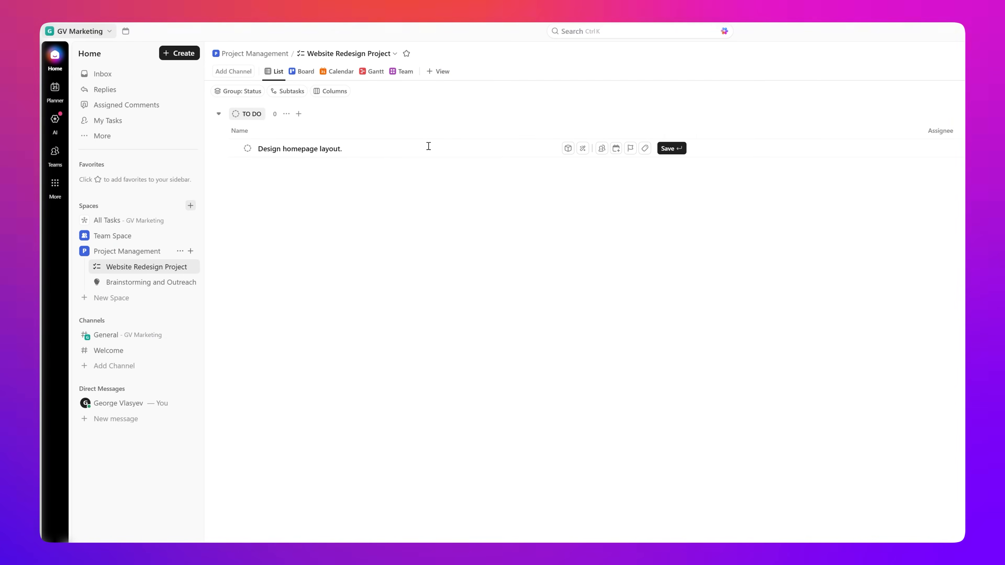
{"action": "key", "text": "Return"}
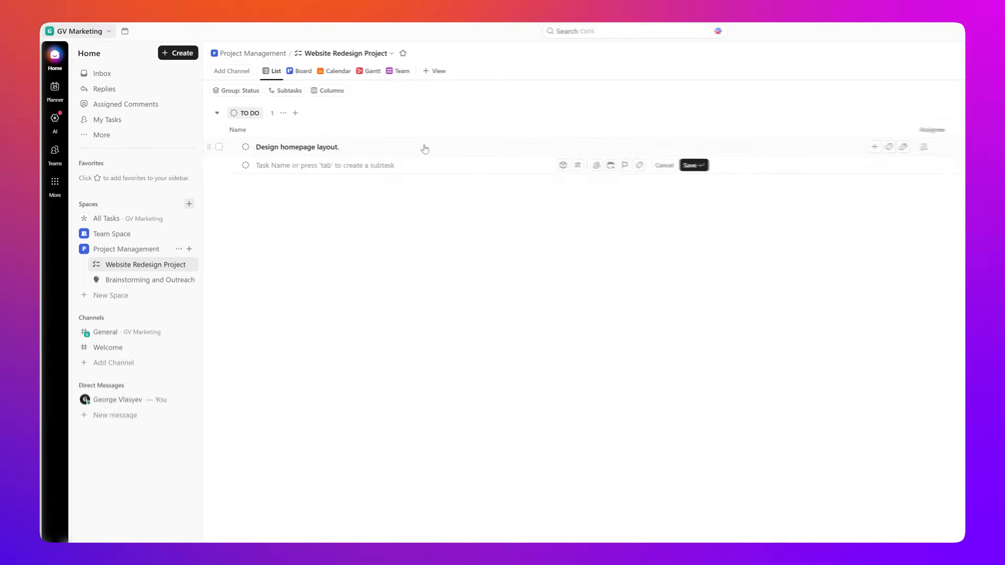
{"action": "left_click", "coordinate": [429, 149]}
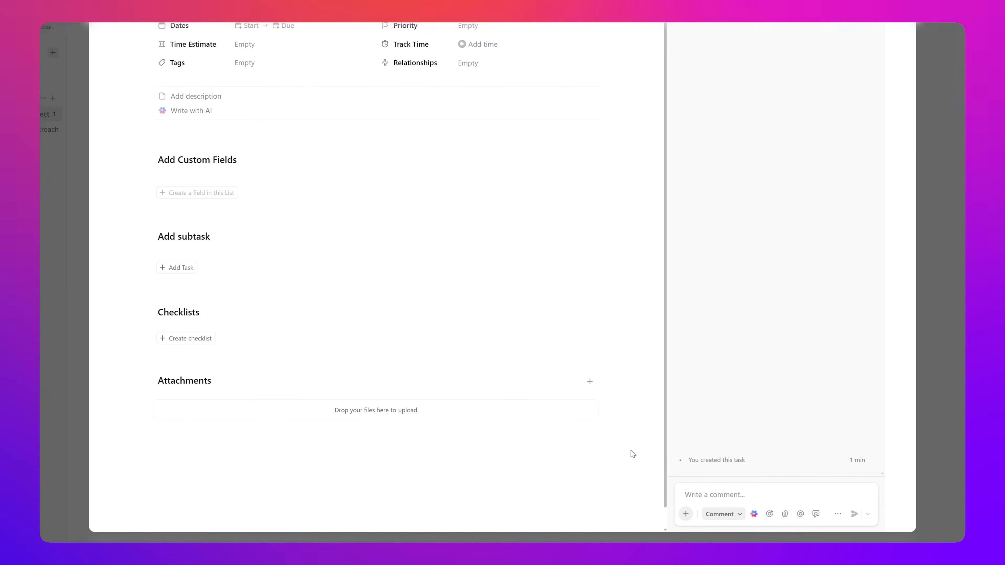
{"action": "left_click", "coordinate": [776, 491]}
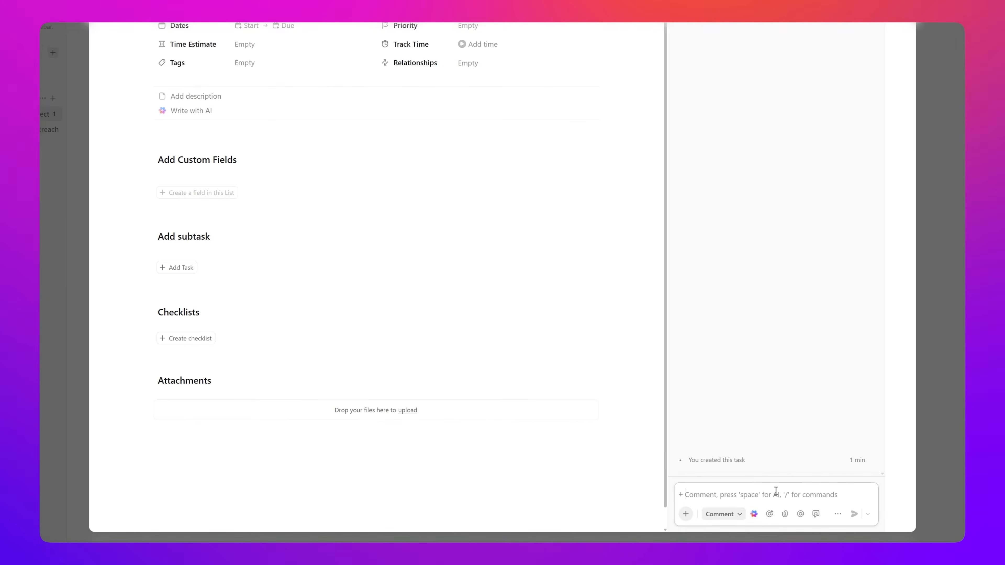